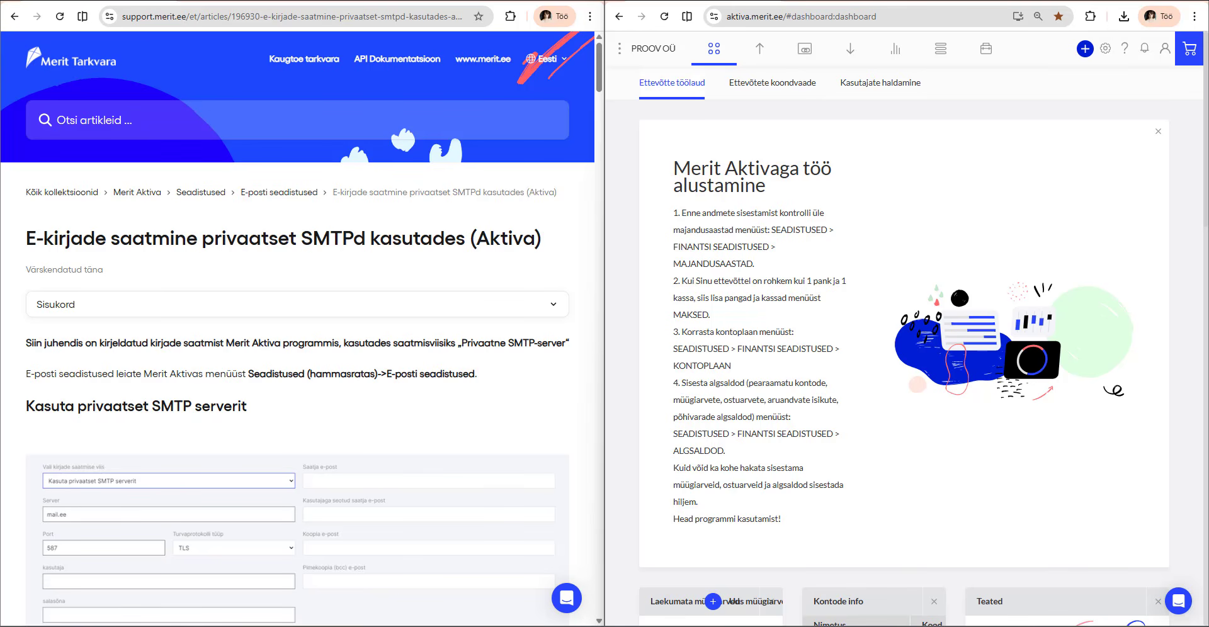
Open the e-mail settings (E-posti seadistused) and choose "Kasuta privaatset SMTP serverit" as the sending method
click(1106, 48)
click(843, 396)
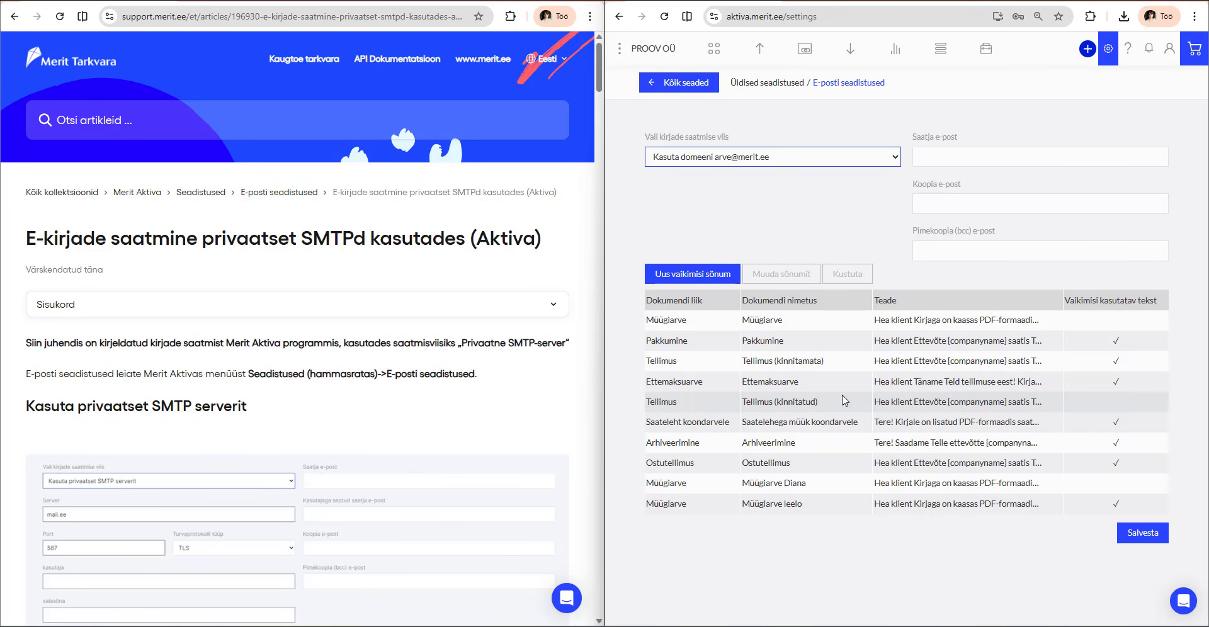
click(784, 161)
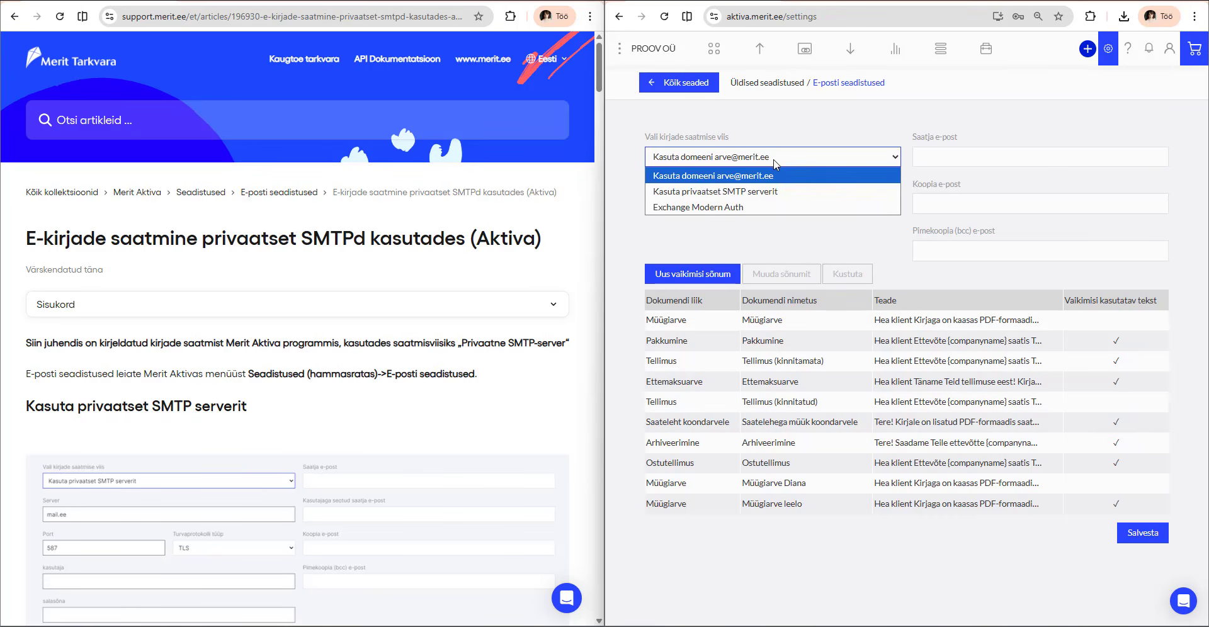
click(756, 197)
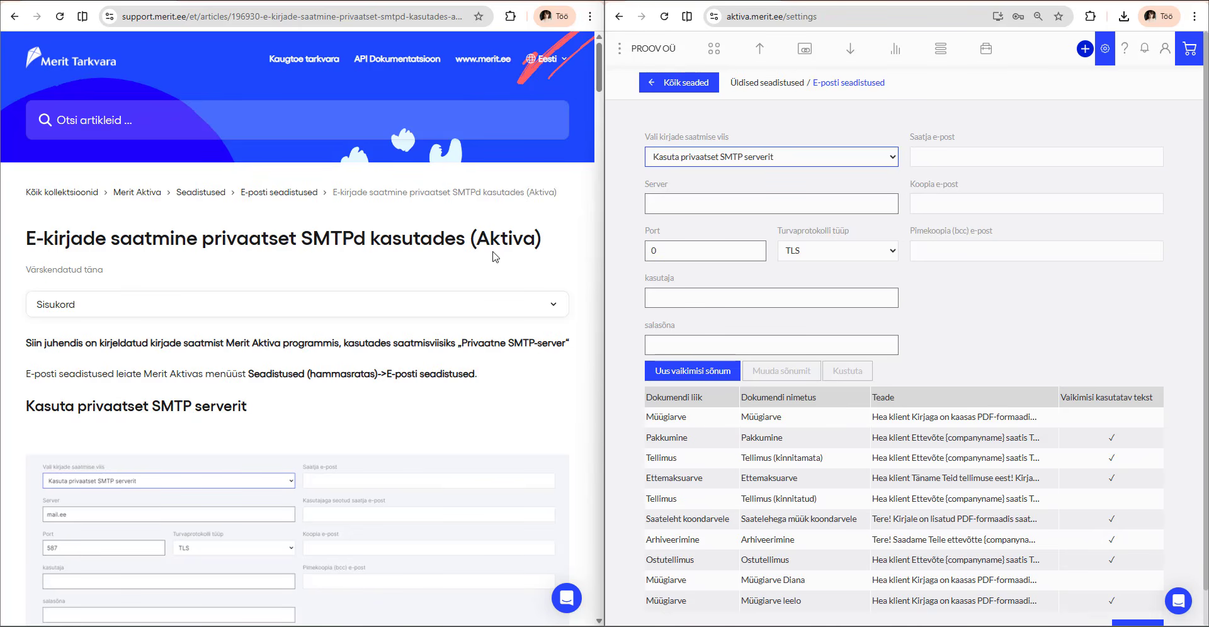
Find the Zone server details in the help article and set the server to smtp.zone.eu and the port to 587
scroll(501, 258, down, 15)
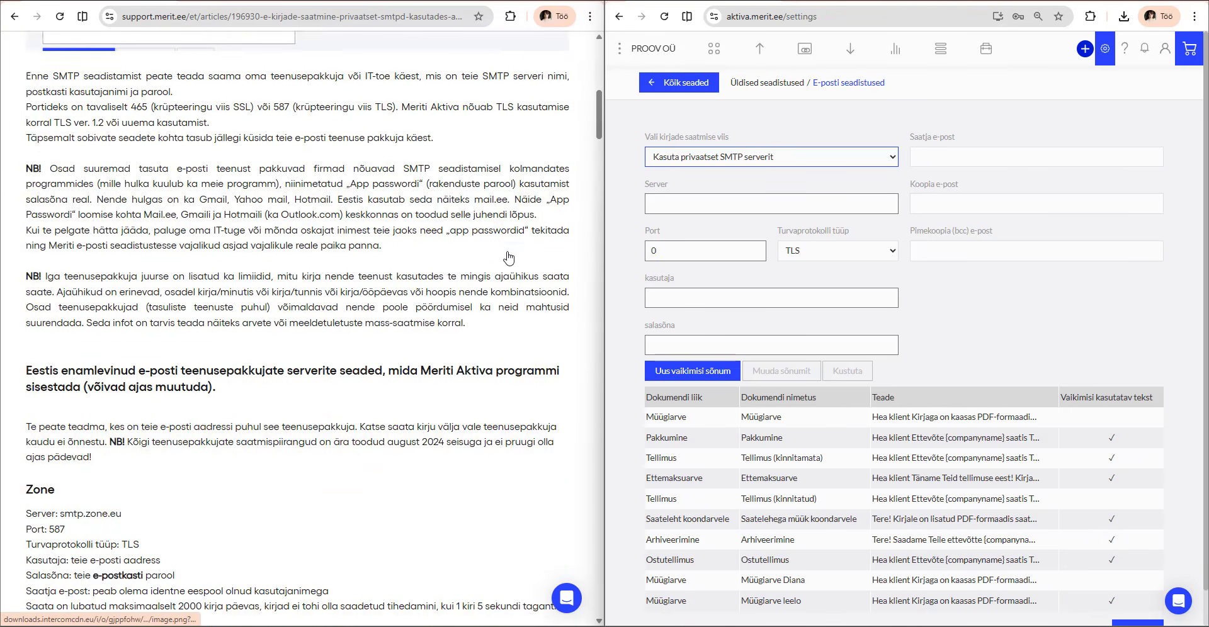
scroll(509, 257, down, 1)
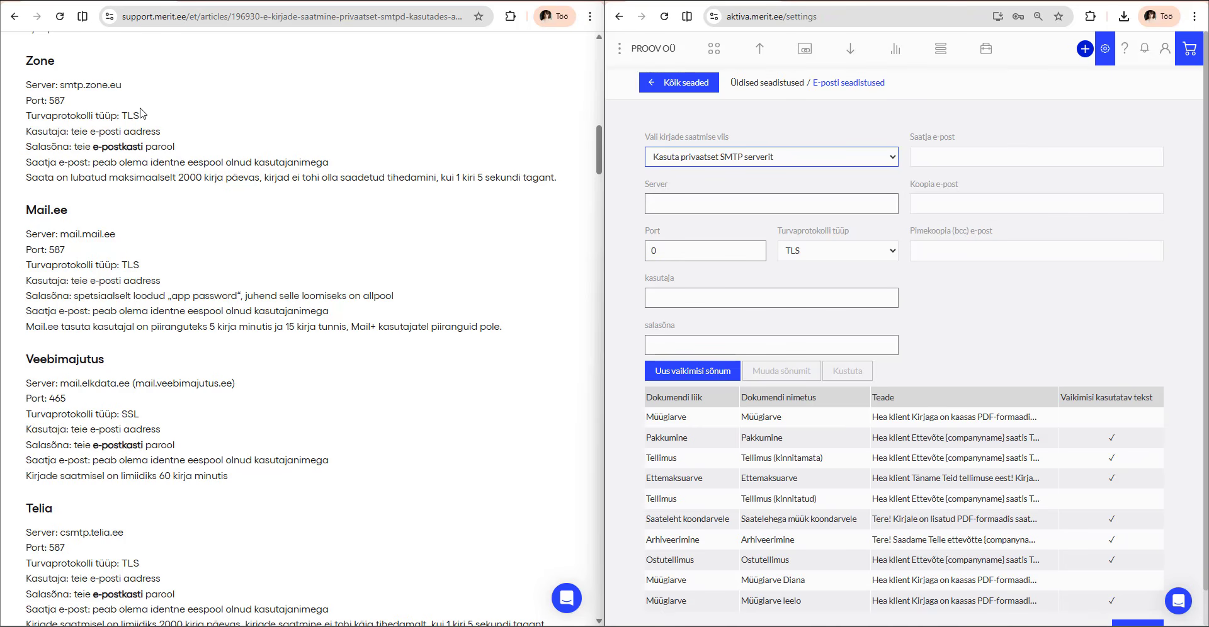
click(680, 204)
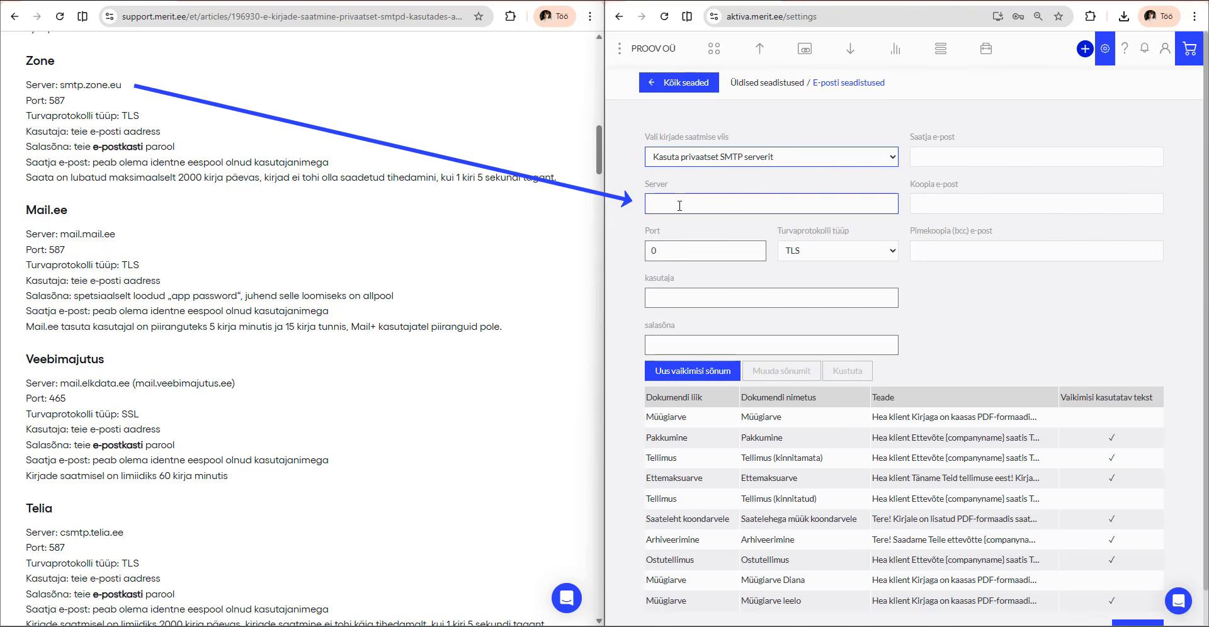
text(smtp.zone.eu)
double_click(712, 252)
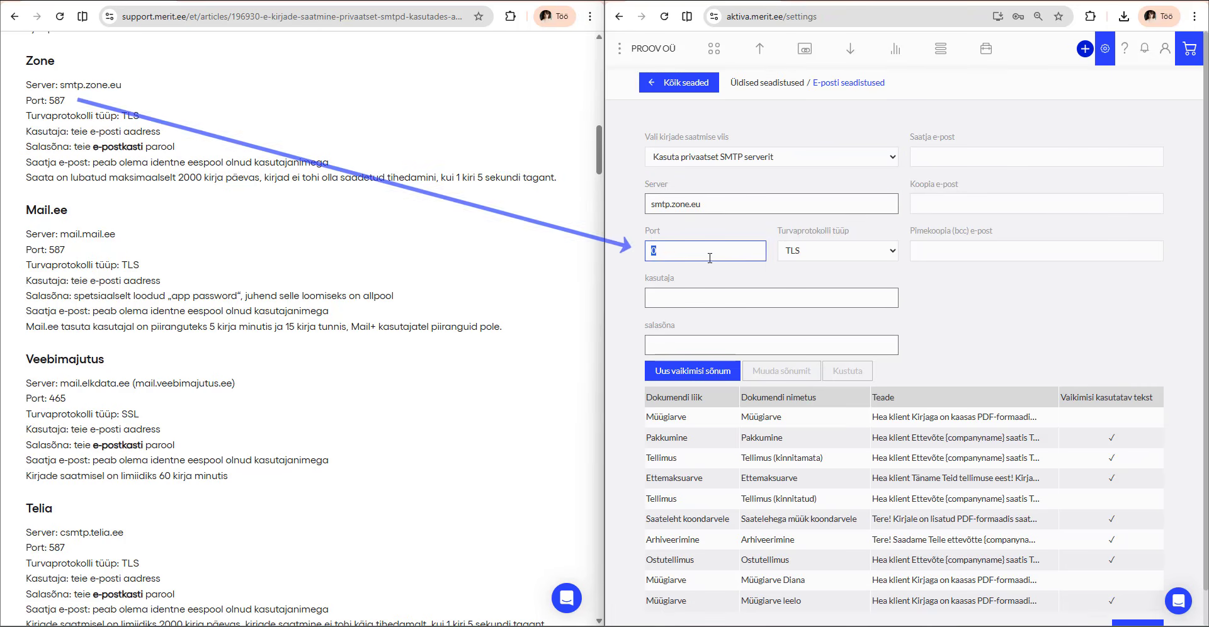
text(587)
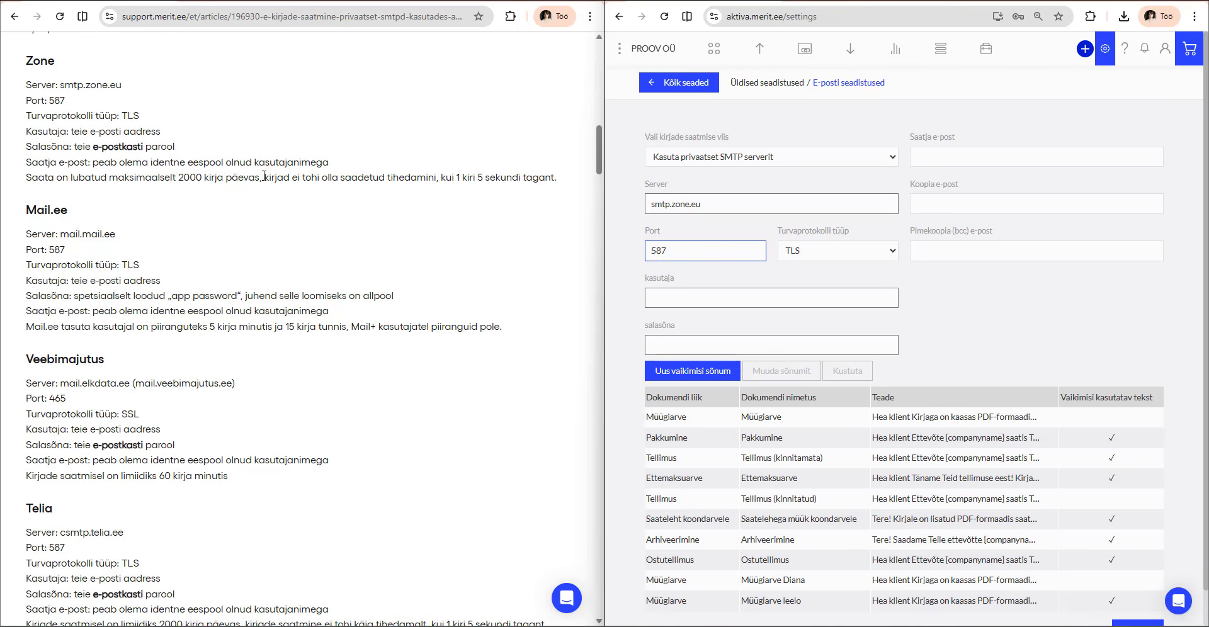
Enter the mailbox's e-mail address as both the SMTP user (kasutaja) and the sender e-mail (Saatja e-post)
click(731, 297)
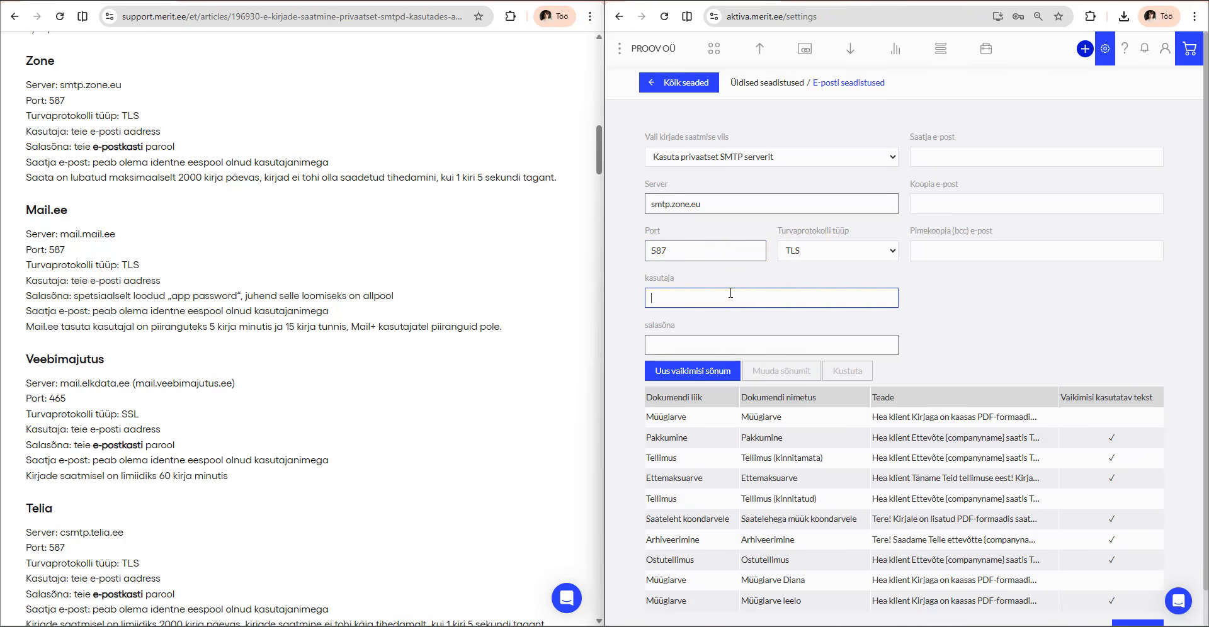
key(ctrl+v)
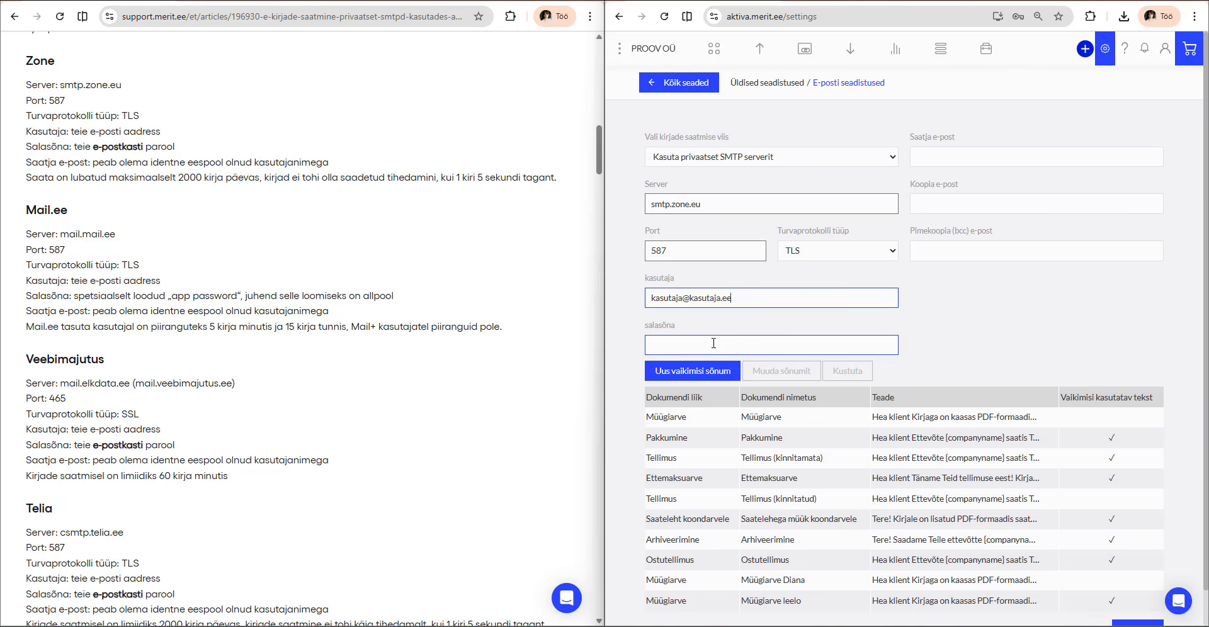
click(921, 160)
key(ctrl+v)
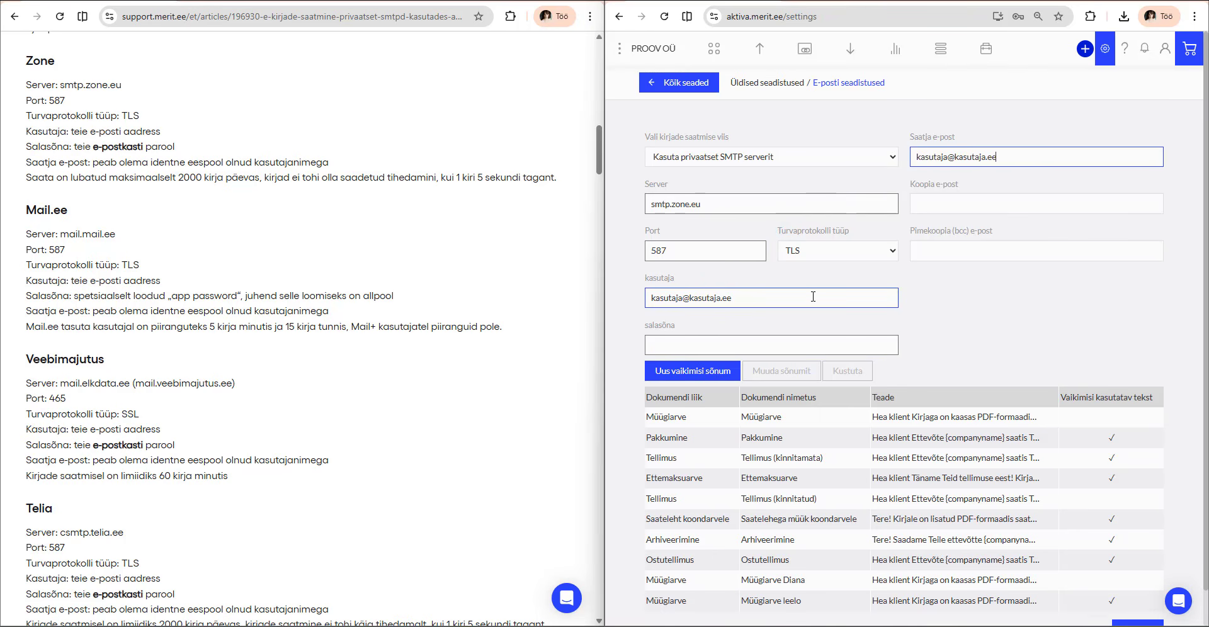
Switch to Gmail and go through its account settings to the Google Account's "Turvalisus ja sisselogimine" page to check two-step verification
scroll(1159, 398, down, 1)
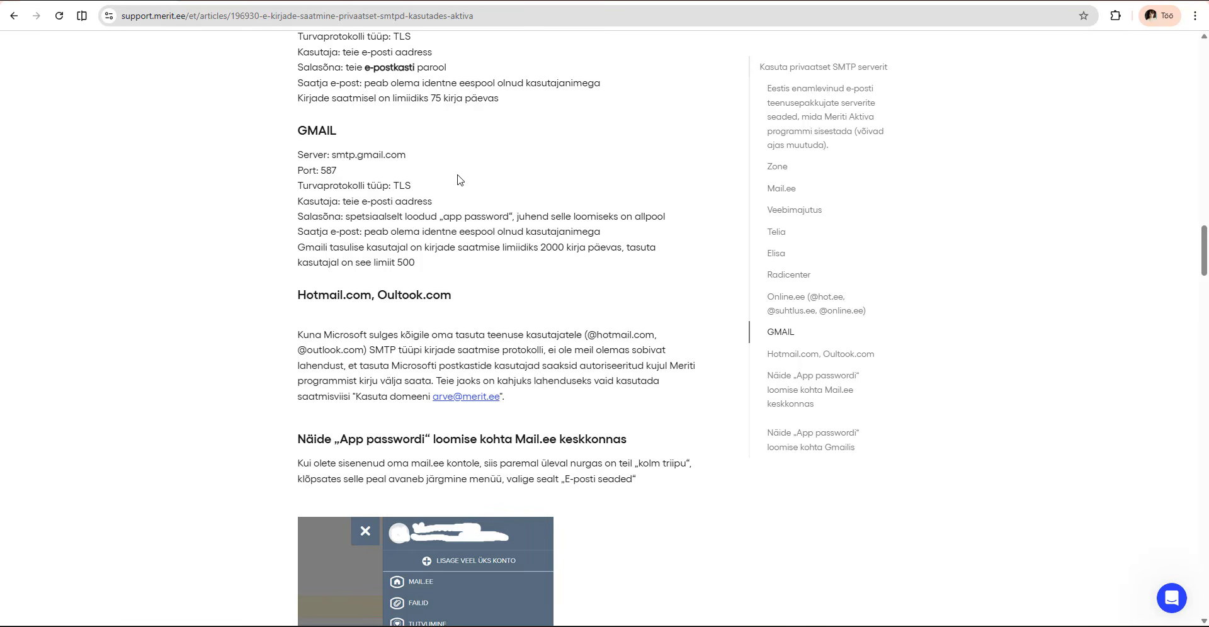
key(ctrl+Tab)
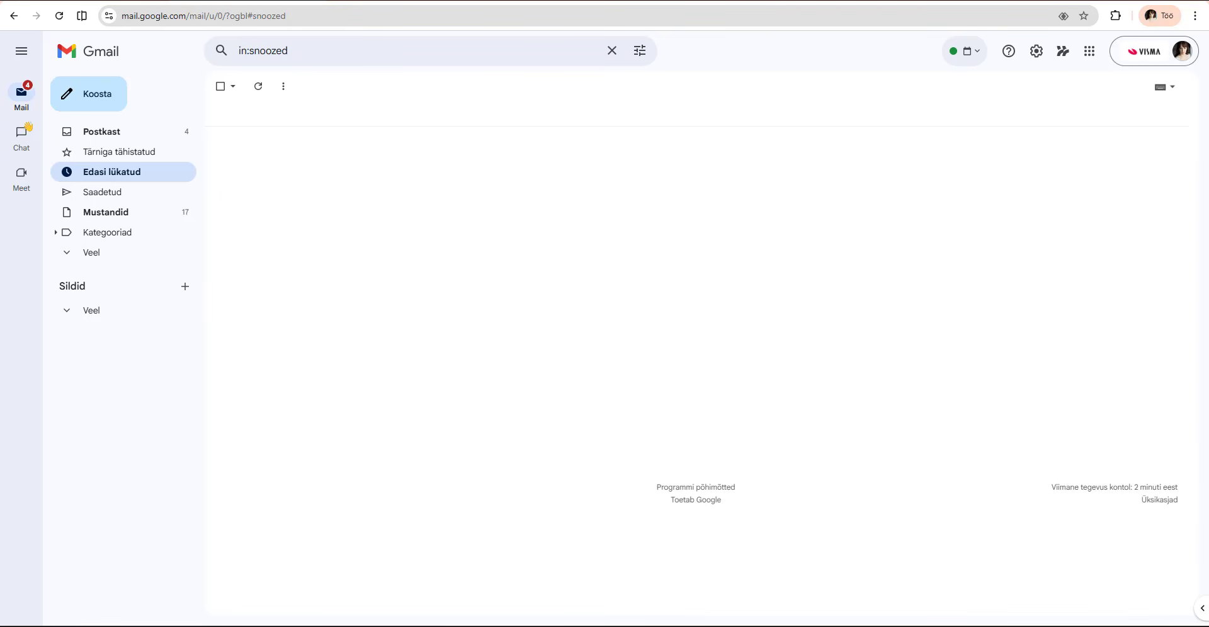
click(1039, 56)
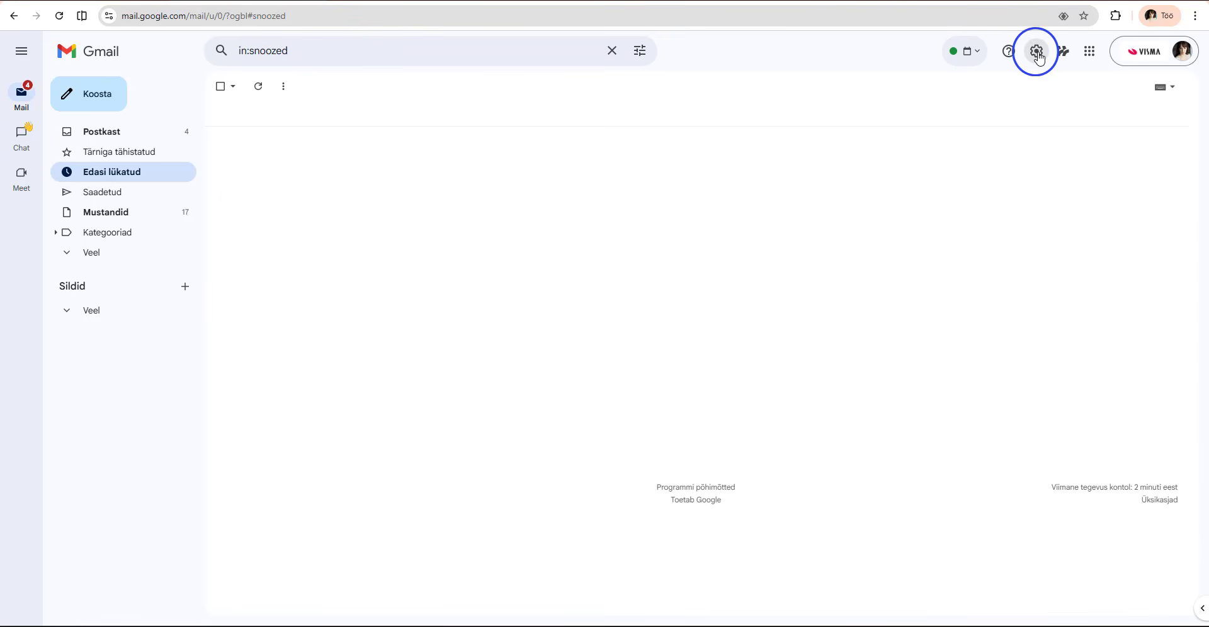
click(1054, 120)
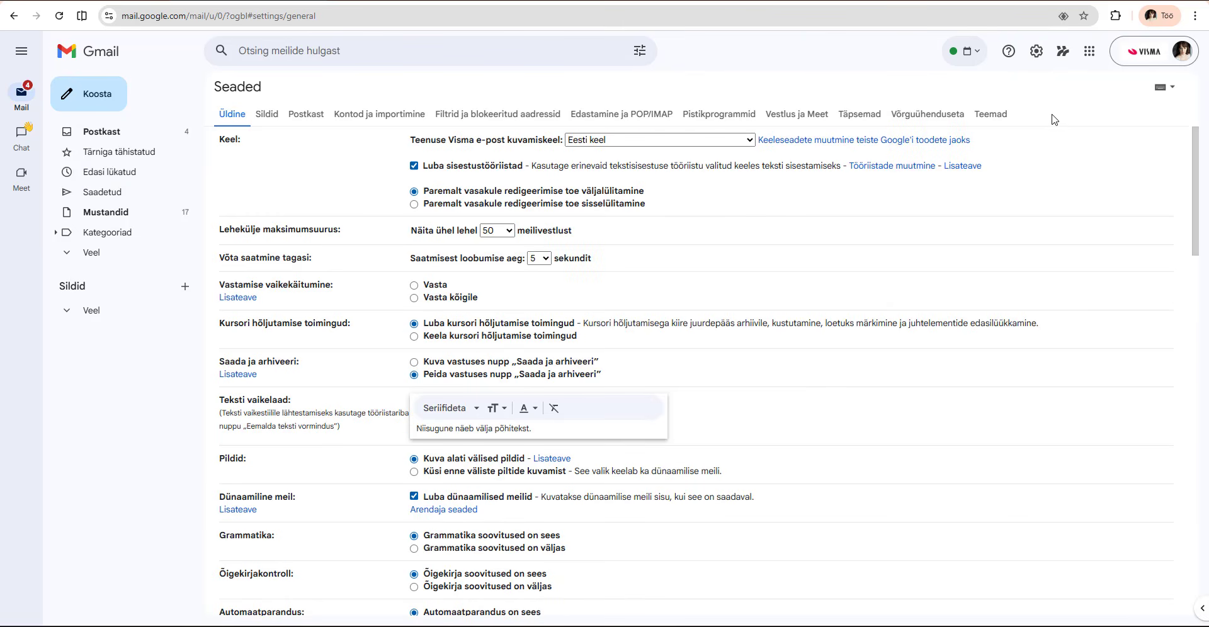
click(365, 119)
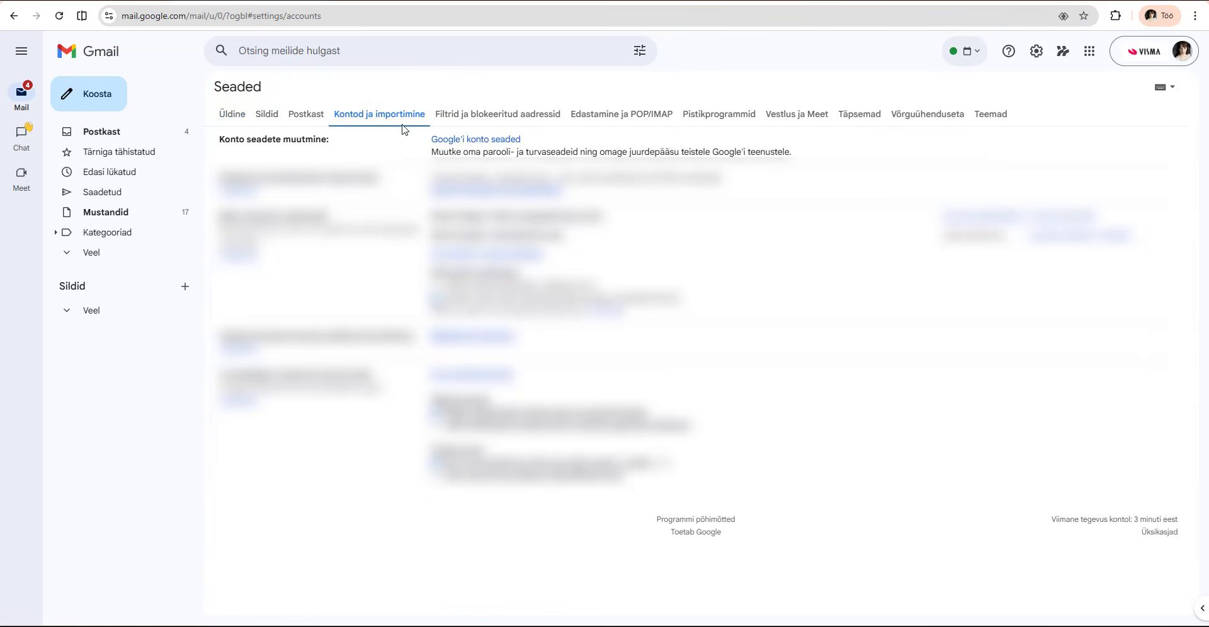
click(497, 143)
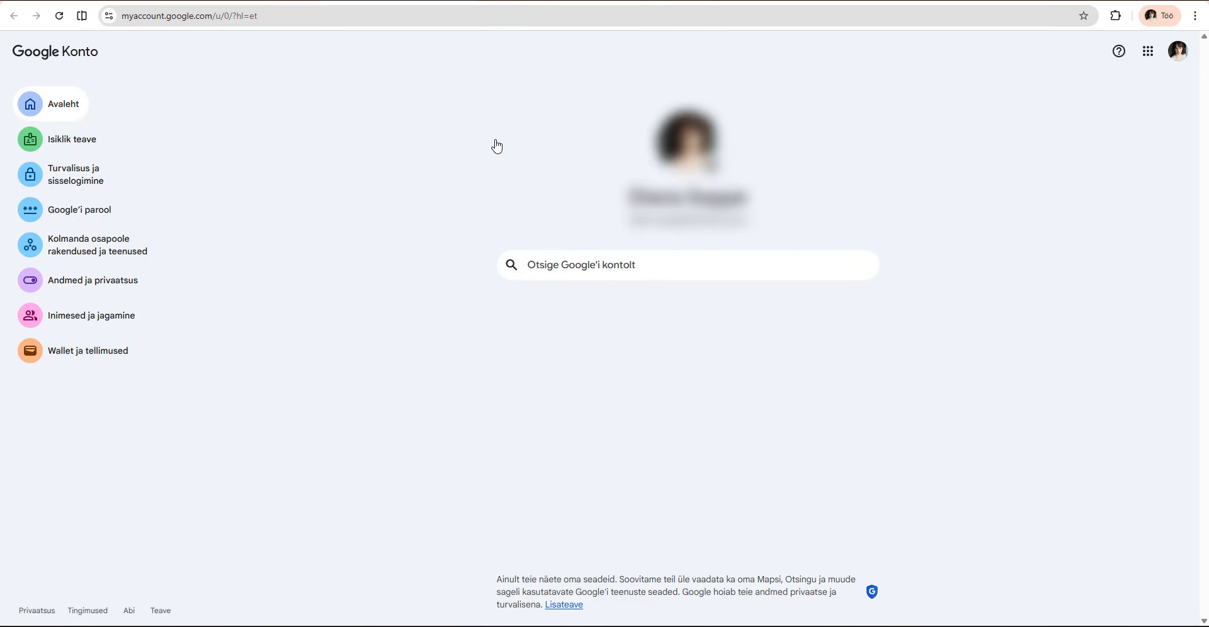
click(69, 174)
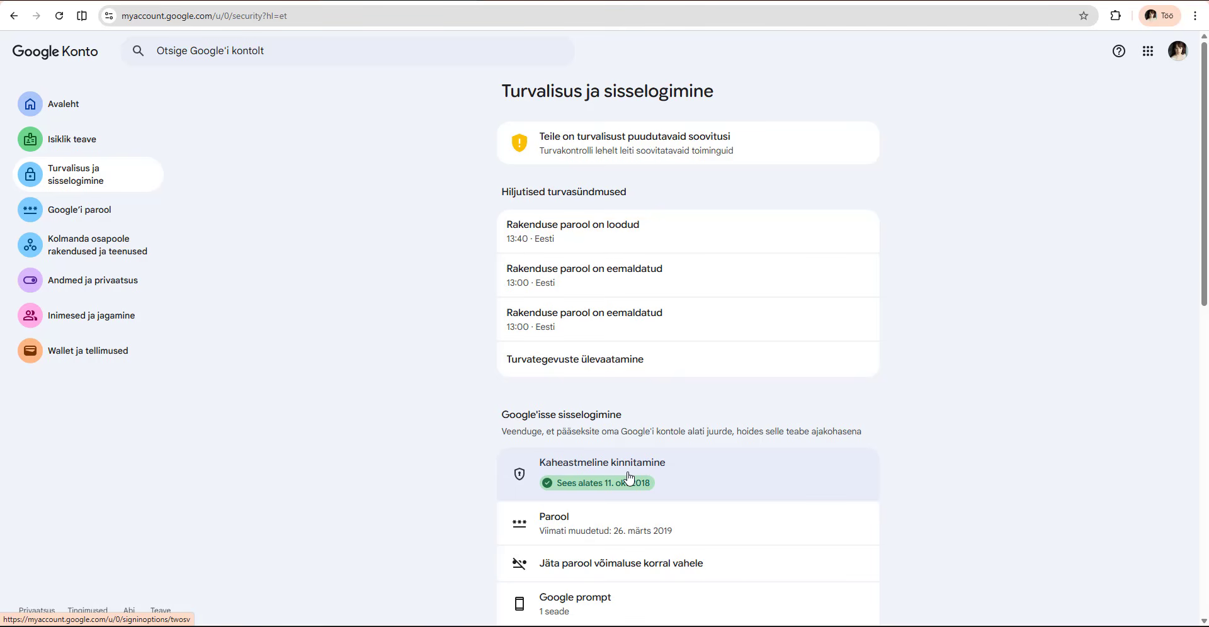
Follow the app passwords link in the help article's Gmail section and verify the sign-in with the Google account password
click(129, 1)
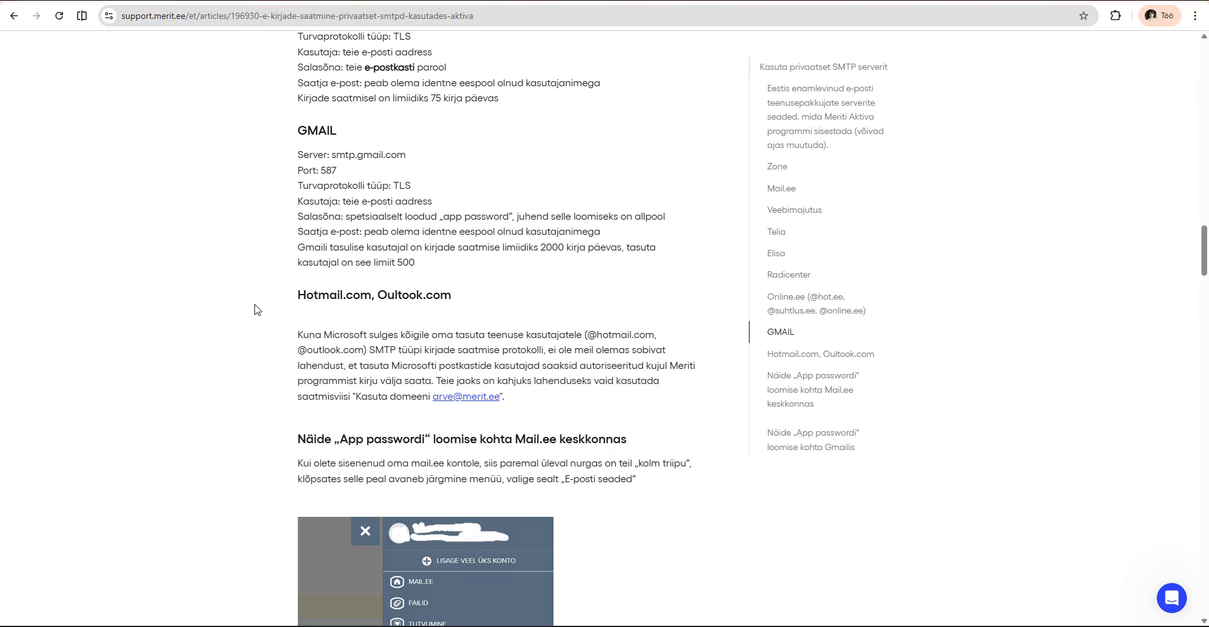
scroll(255, 307, down, 13)
scroll(256, 306, down, 20)
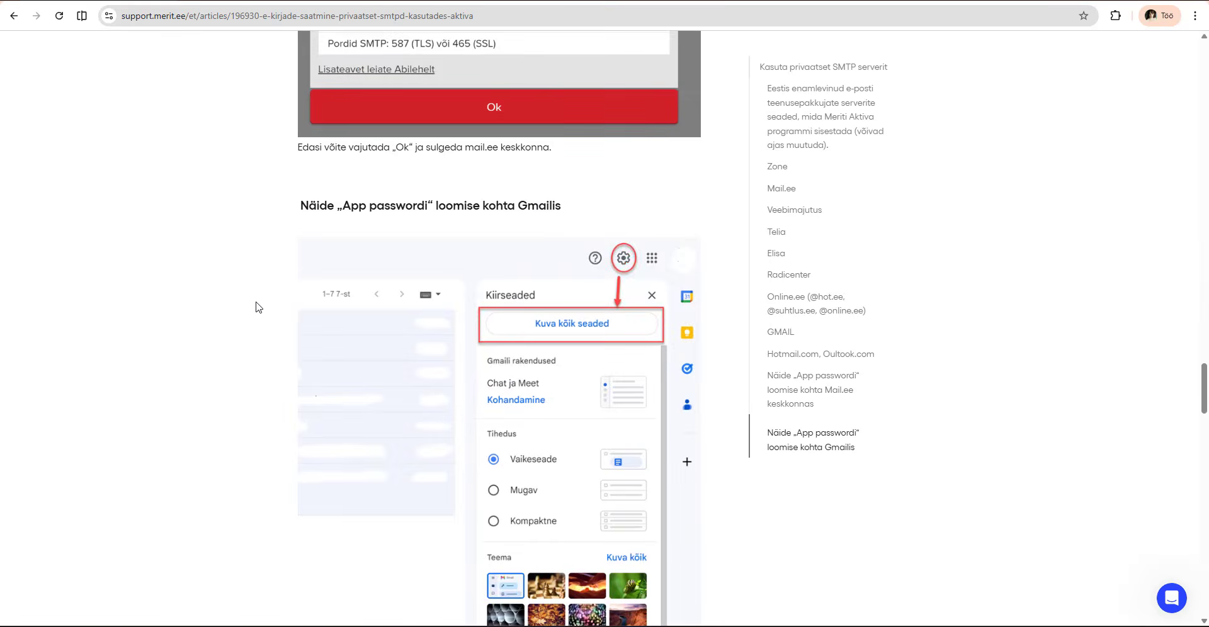
scroll(255, 306, down, 5)
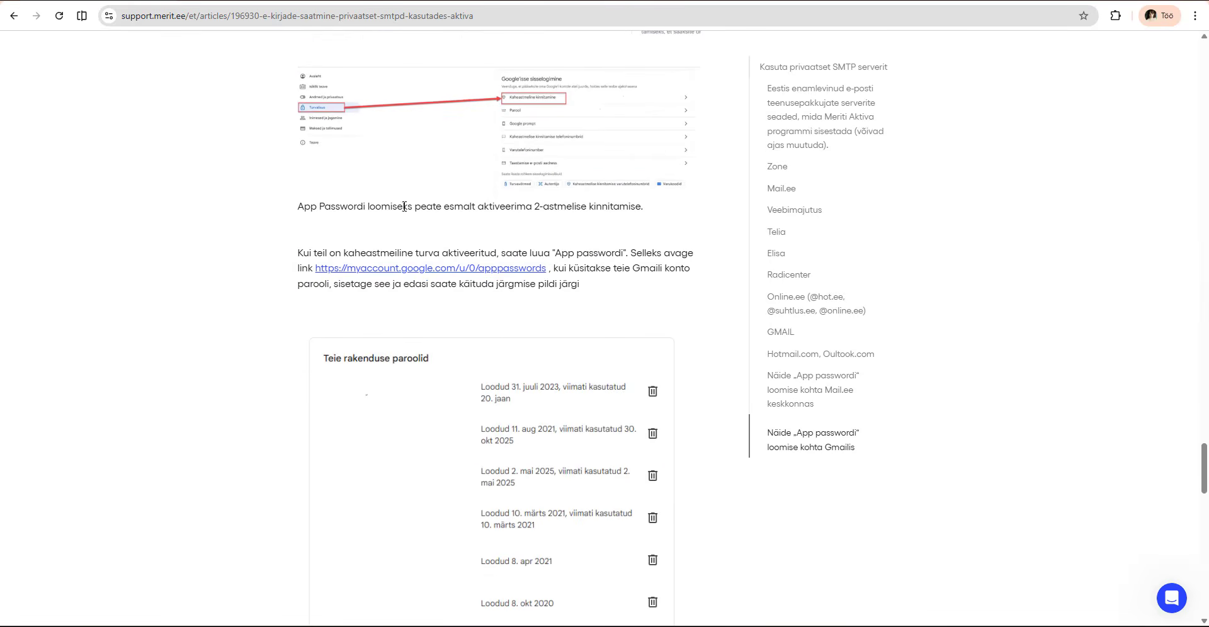
click(500, 275)
text(••••••••)
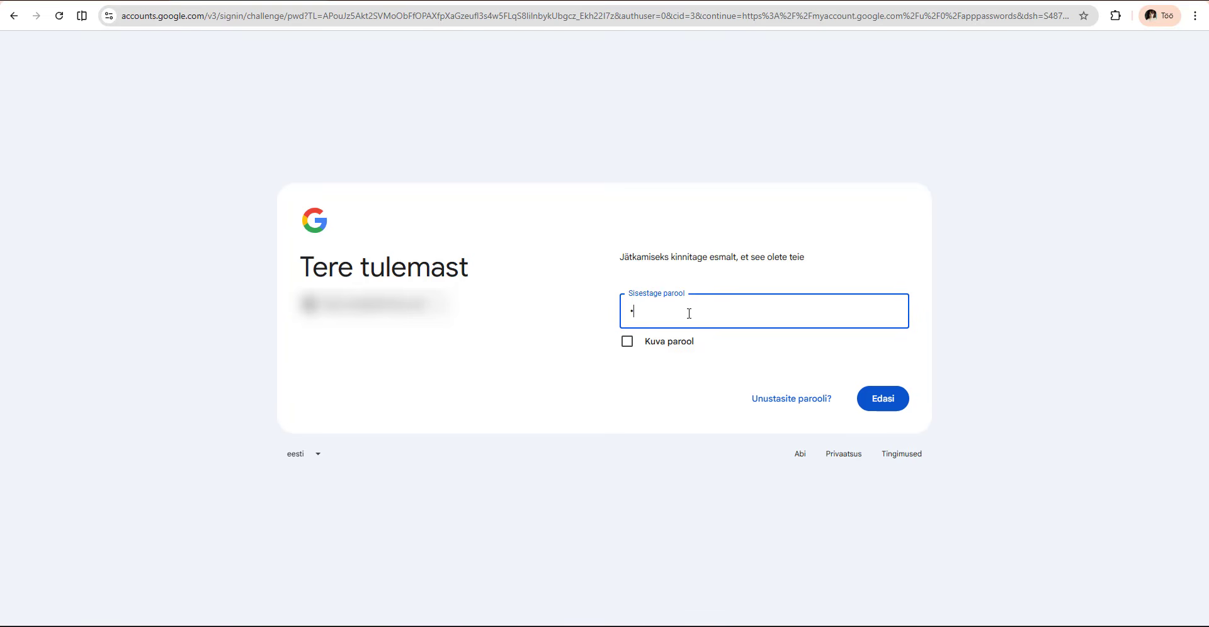
text(••••••••)
click(899, 401)
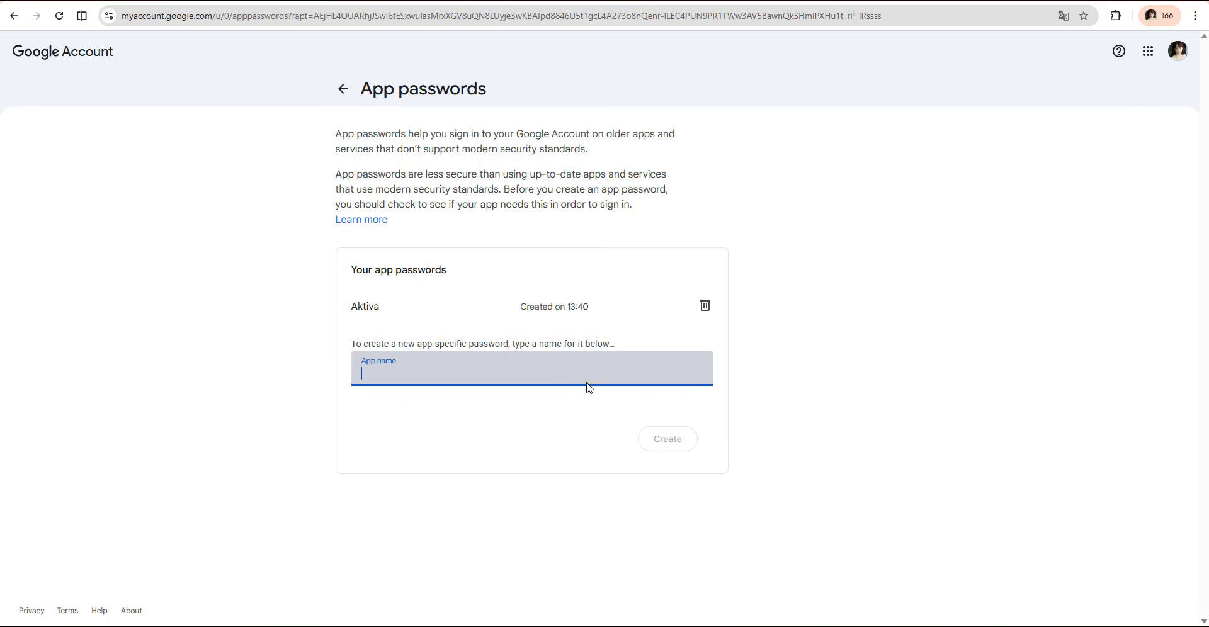
Create a Google app password named "Aktiva" and copy the generated password
text(Aktiva)
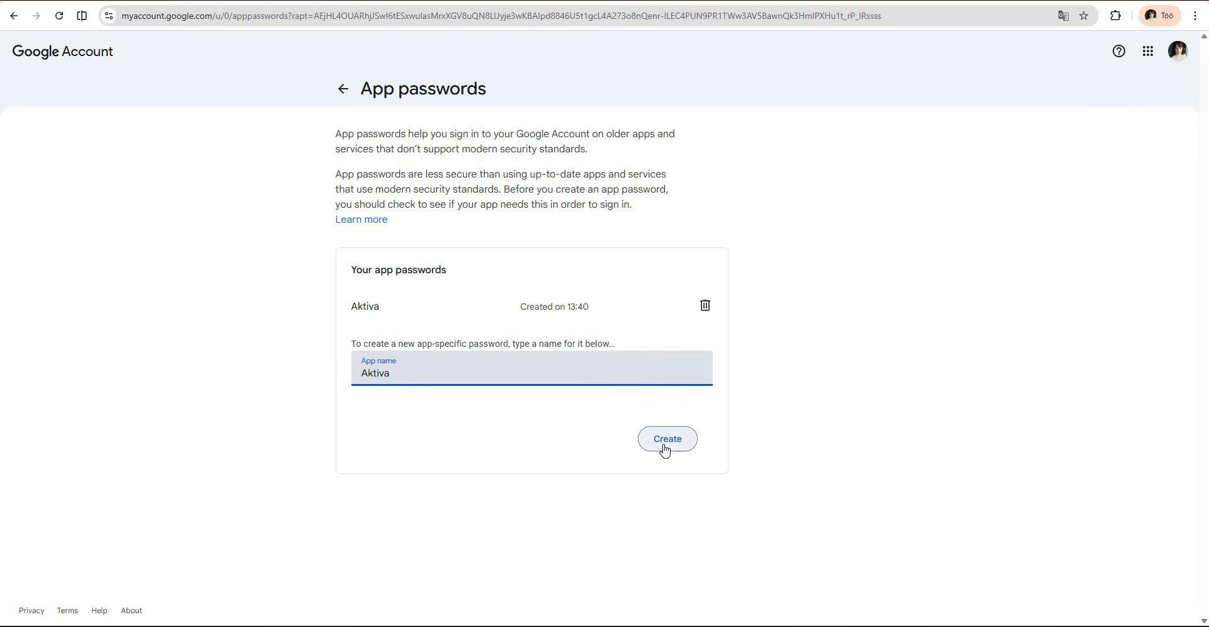
click(665, 446)
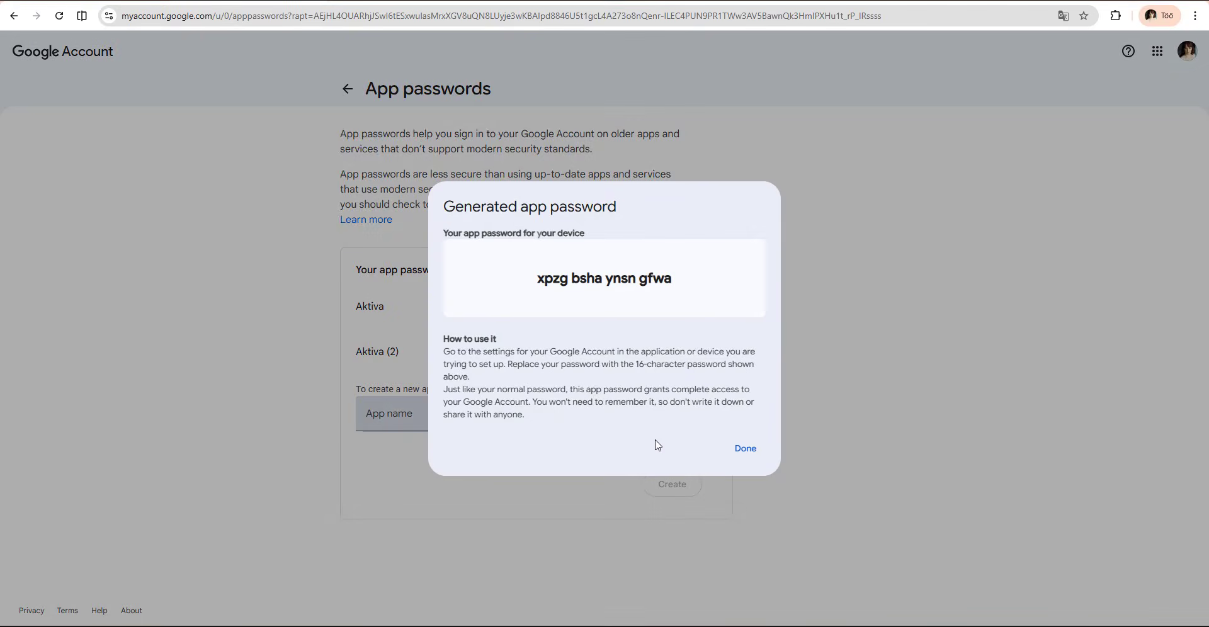
drag(673, 282, 542, 281)
right_click(542, 283)
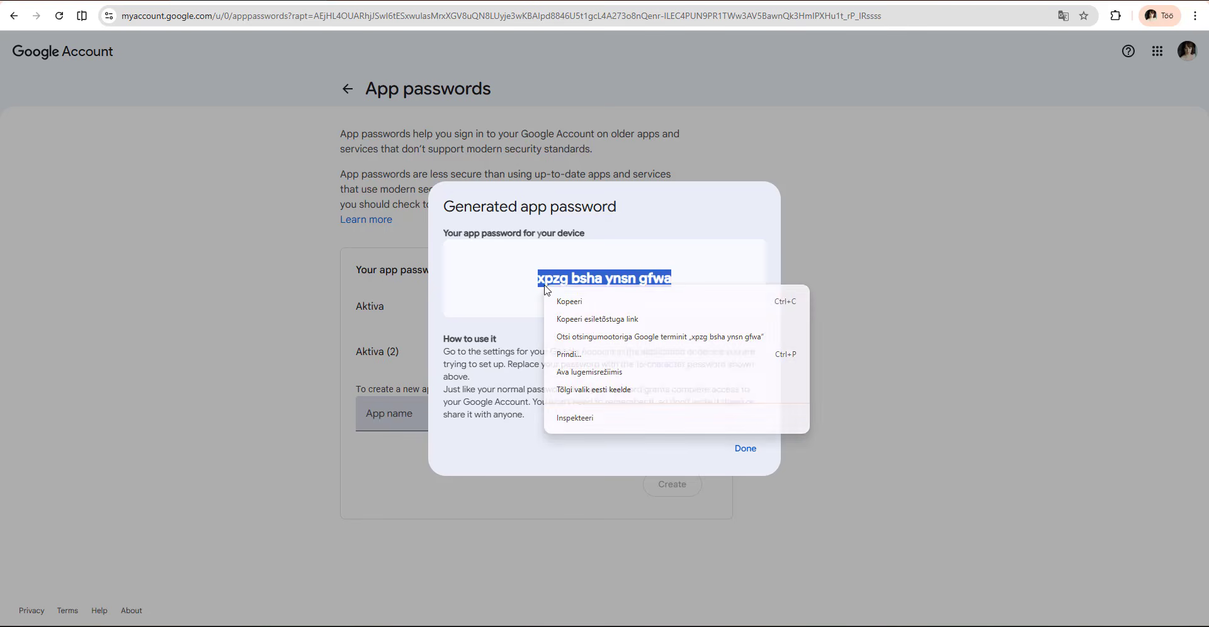
click(552, 296)
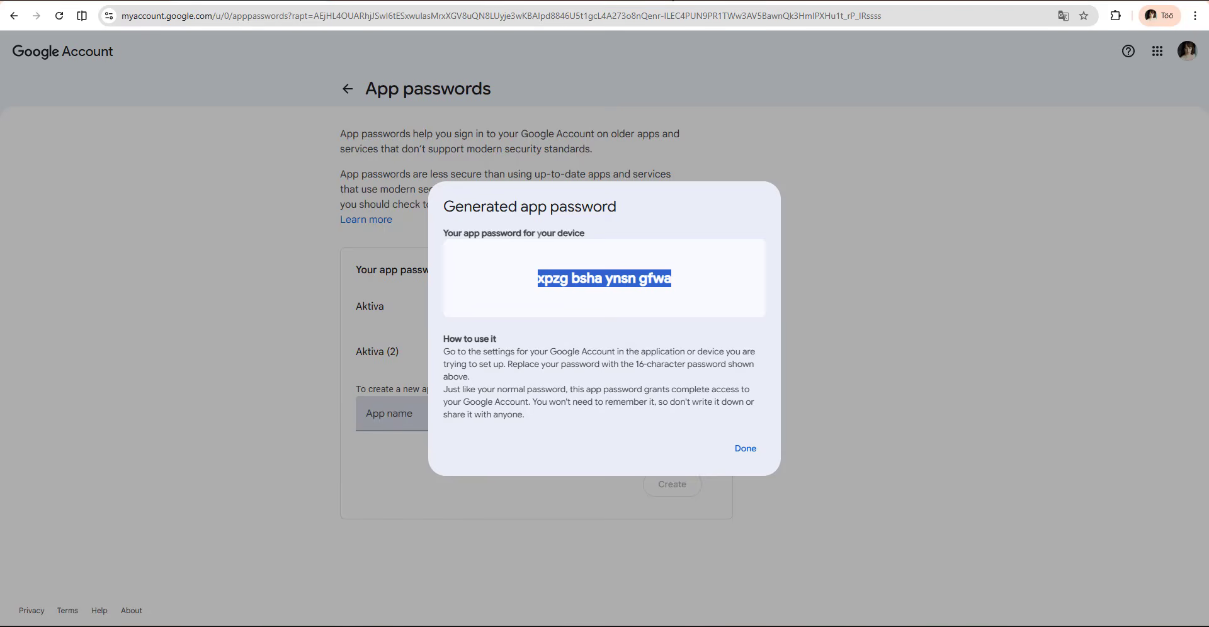
Switch to Merit Aktiva, paste the app password into the salasõna field and save the e-mail settings
key(alt+Tab)
click(262, 344)
key(ctrl+v)
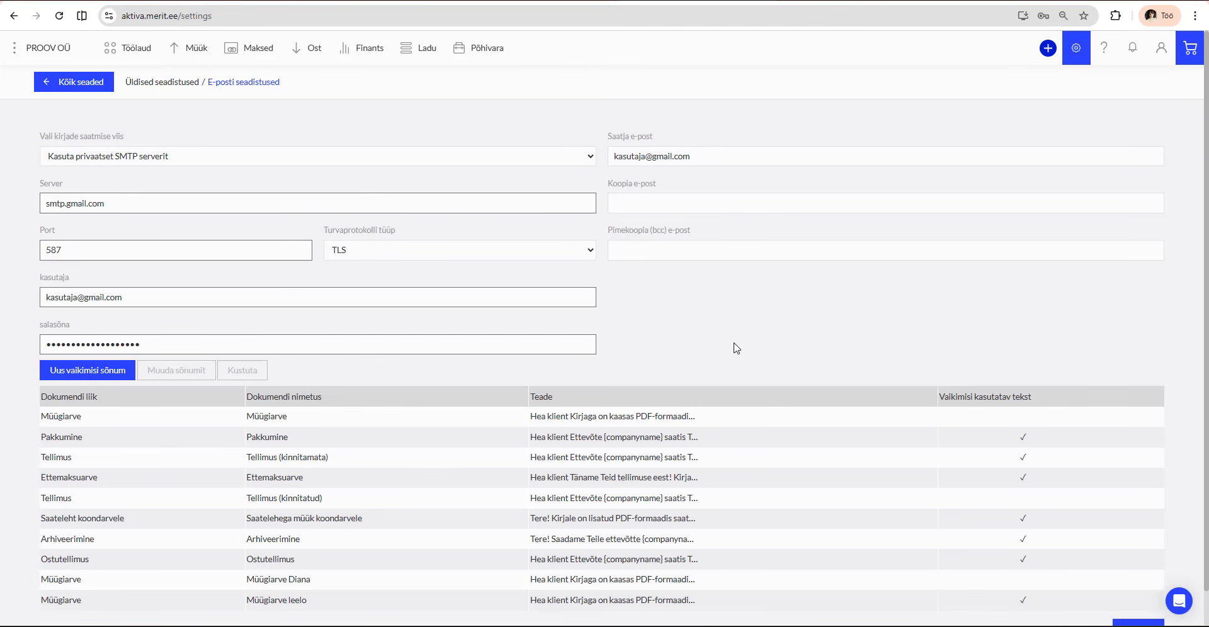
scroll(737, 348, down, 1)
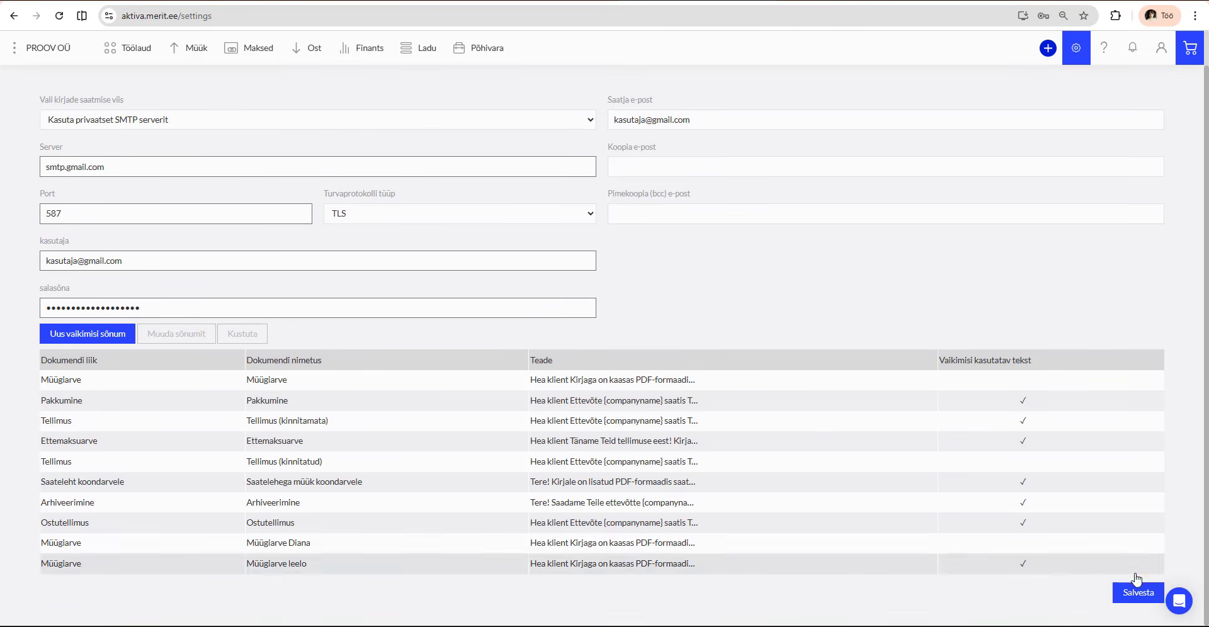
click(1145, 591)
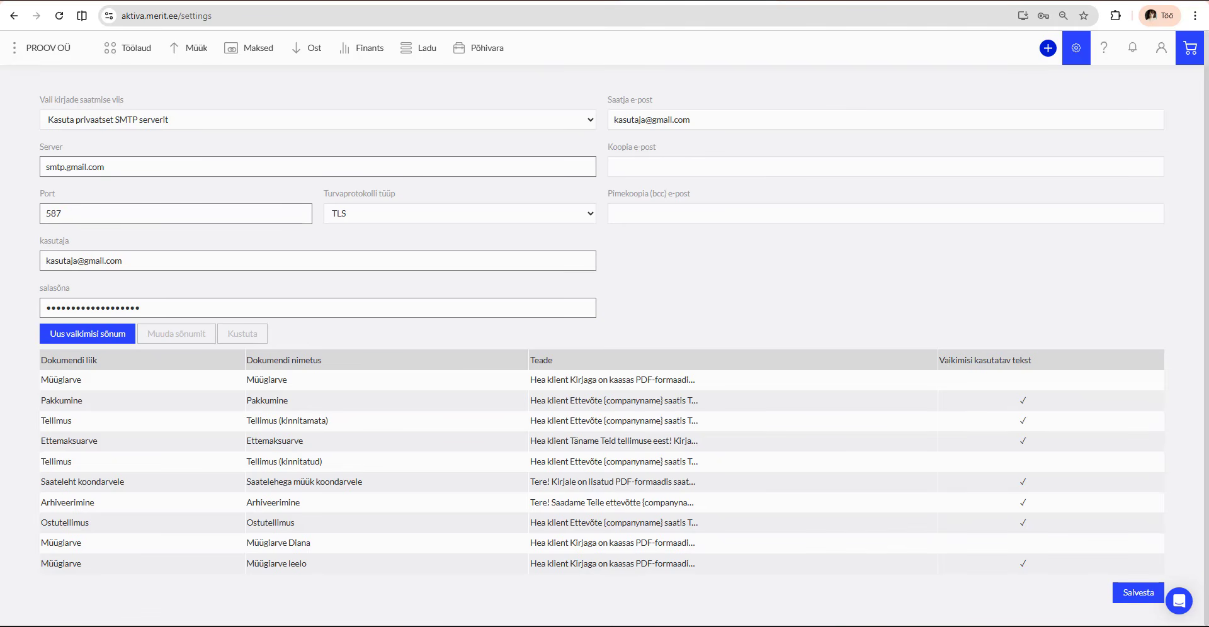